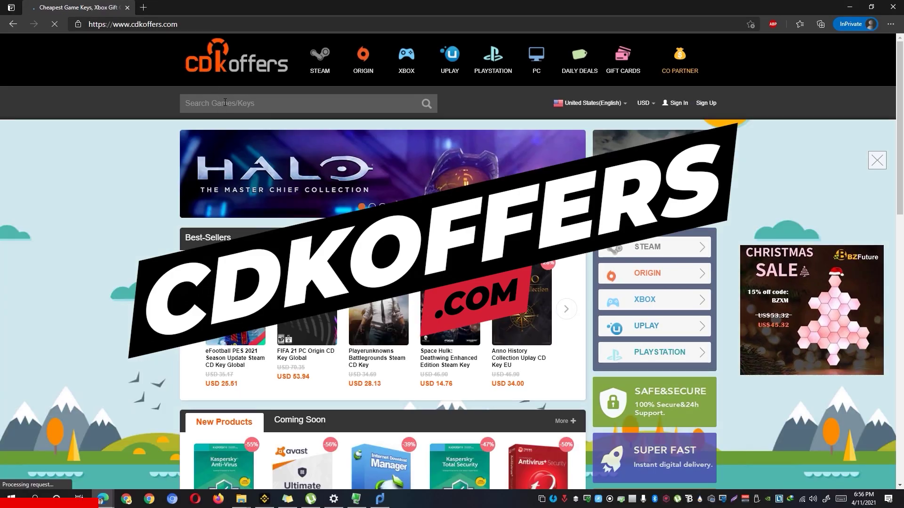
# Search CDKoffers for 'office', then 'windows', and open the Windows 10 Pro OEM CD-KEY GLOBAL listing
pyautogui.click(225, 103)
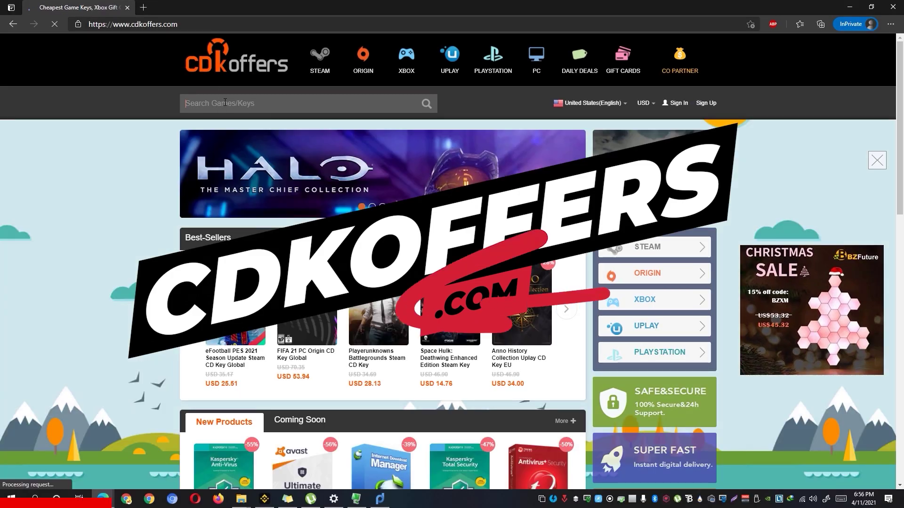
pyautogui.write('office')
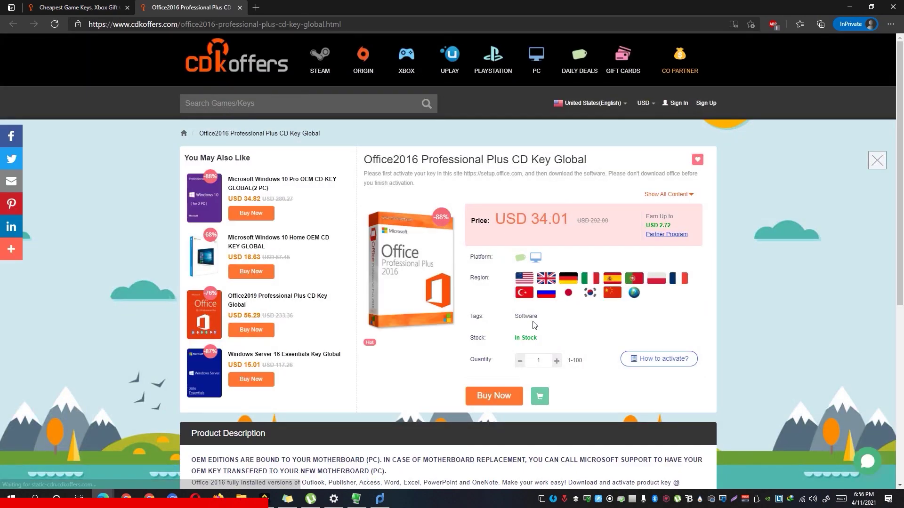
pyautogui.click(216, 106)
pyautogui.write('windows')
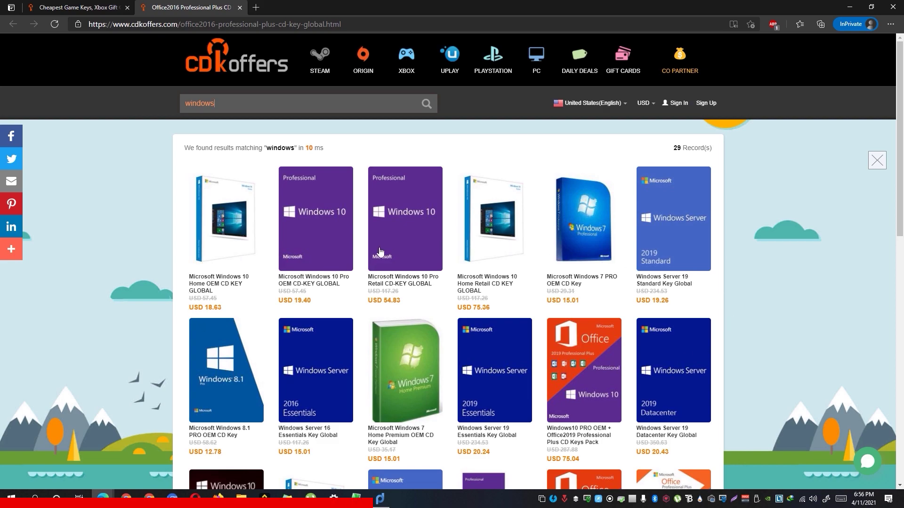
pyautogui.click(316, 246)
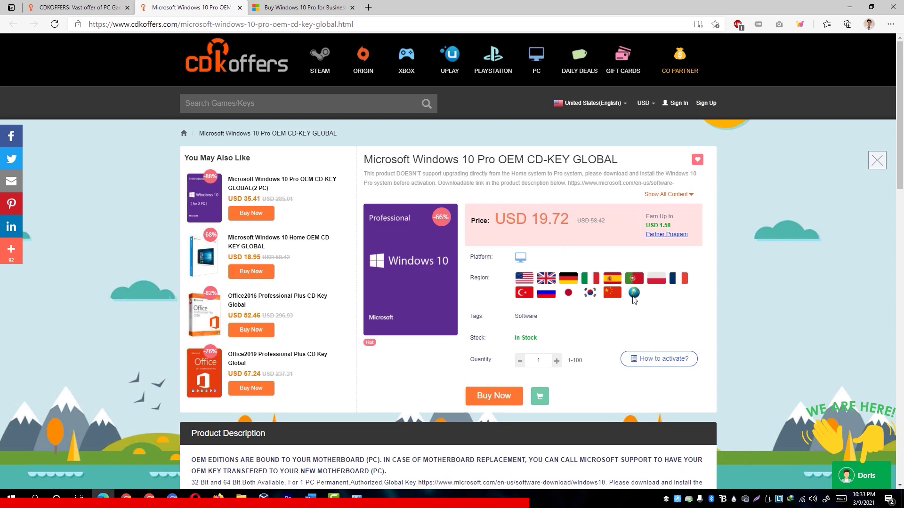
# Buy the Windows 10 Pro key with coupon code 20, then paste the order's key into Windows activation
pyautogui.click(493, 396)
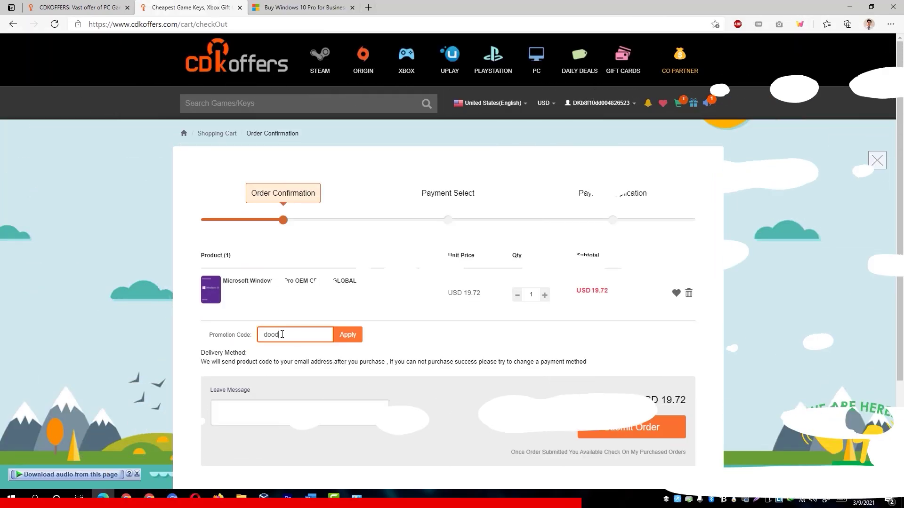
pyautogui.write('20')
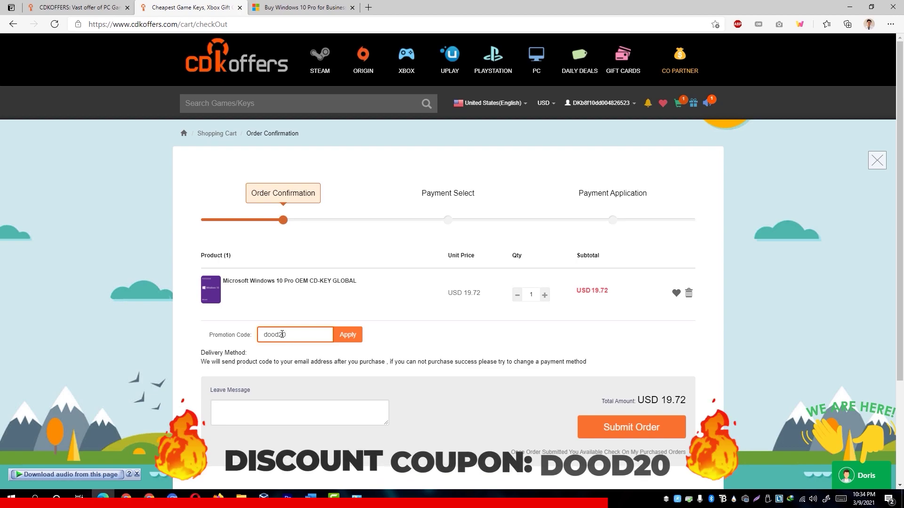
pyautogui.click(347, 334)
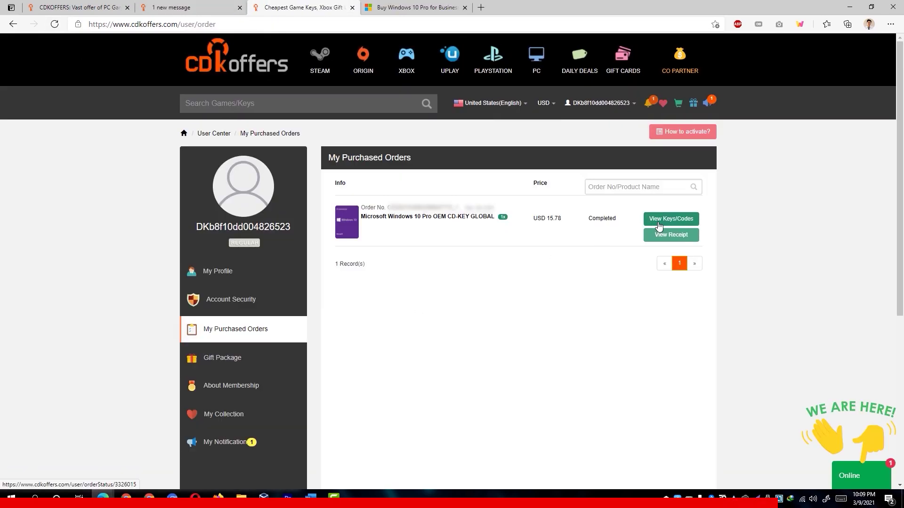
pyautogui.click(658, 227)
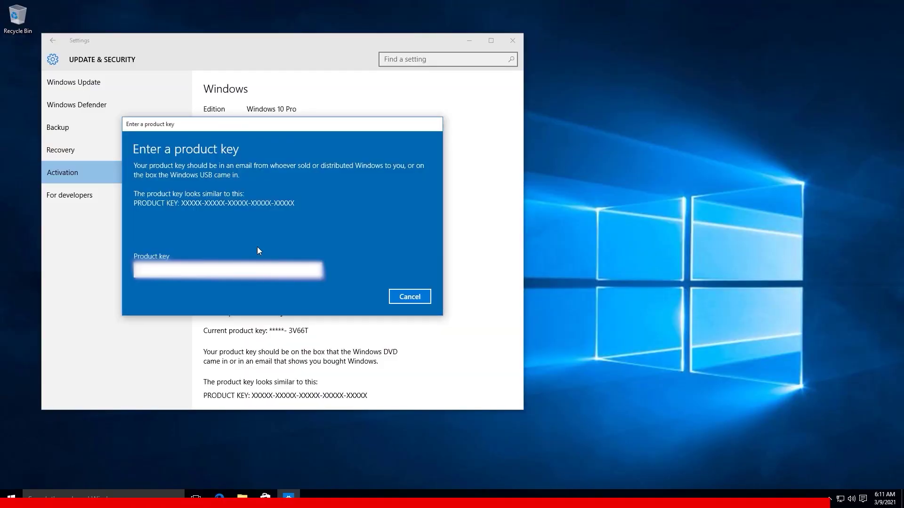
pyautogui.rightClick(259, 269)
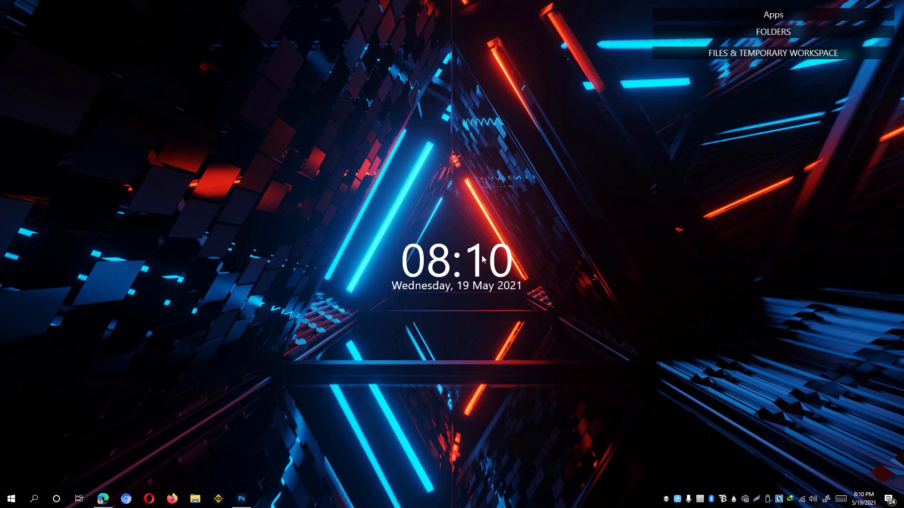
# Launch qBittorrent from a Start search for 'qbit' and dismiss the update-available prompt
pyautogui.press('super')
pyautogui.write('qbit')
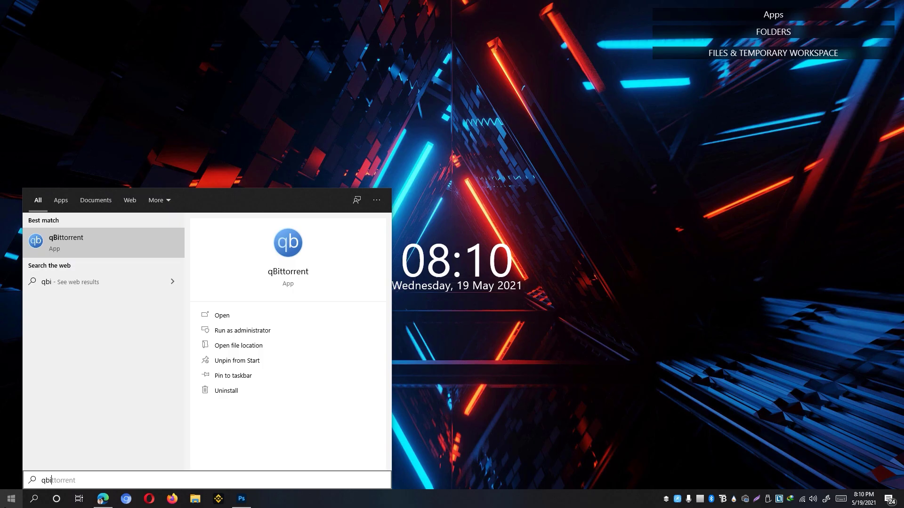
pyautogui.press('Return')
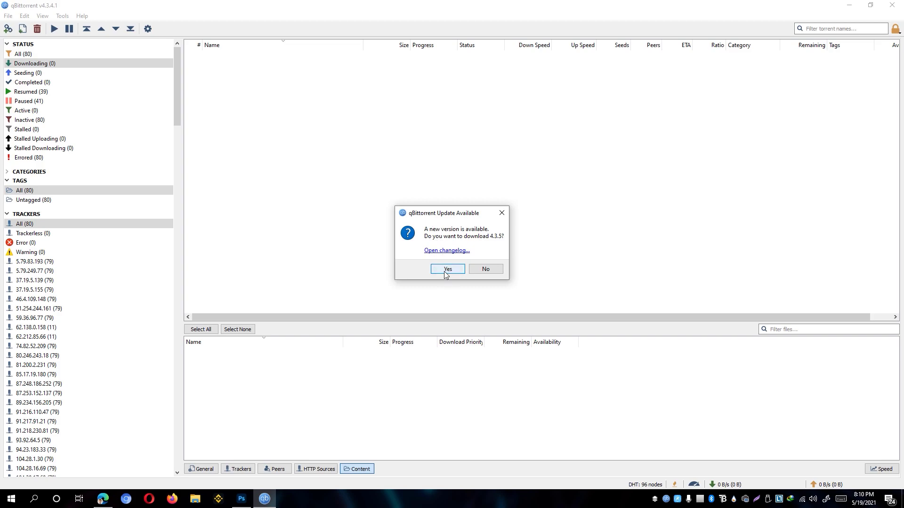
pyautogui.click(503, 216)
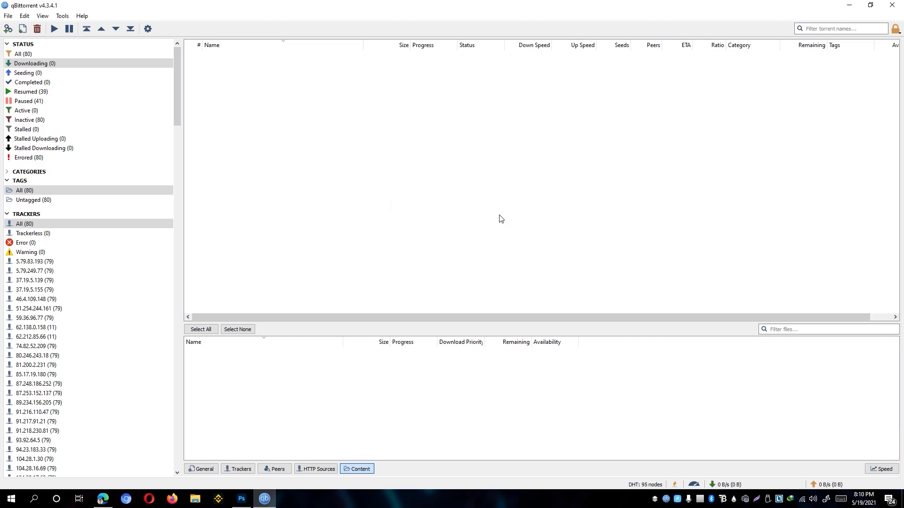
# Open Tools > Options on the Connection page, keeping the peer protocol on TCP and µTP
pyautogui.click(63, 16)
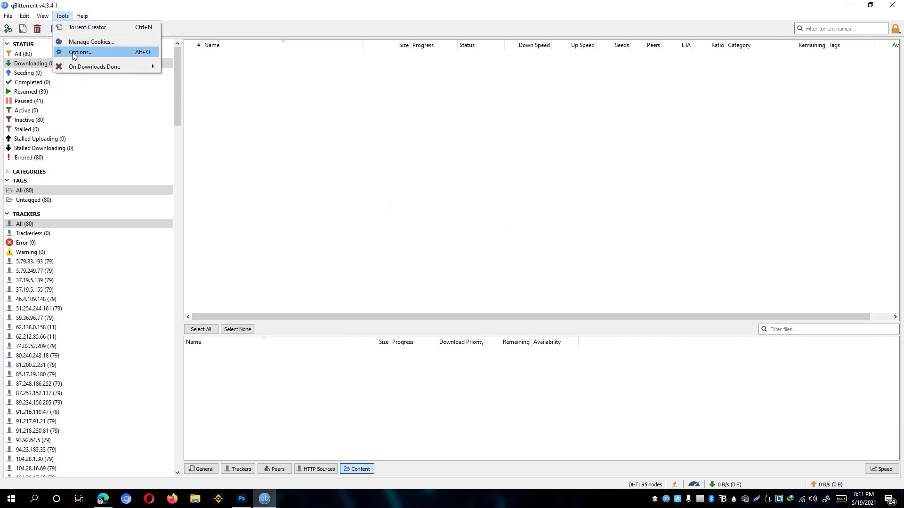
pyautogui.click(74, 53)
pyautogui.click(300, 188)
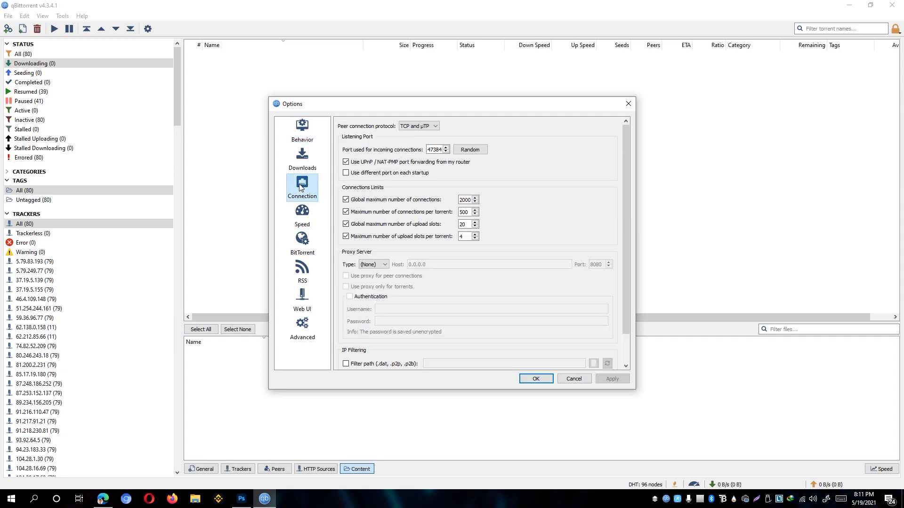
pyautogui.click(416, 127)
pyautogui.click(415, 134)
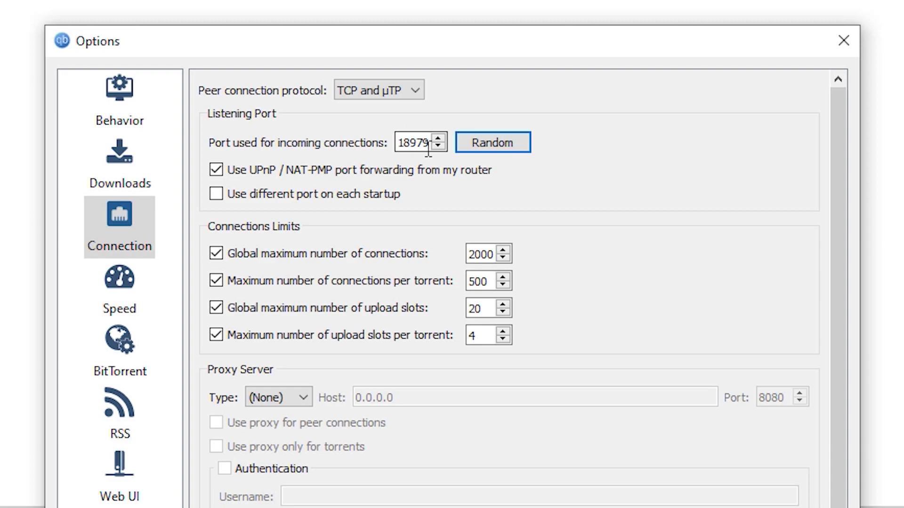
# Enable 'Use different port on each startup' and review the global connection limit
pyautogui.click(328, 199)
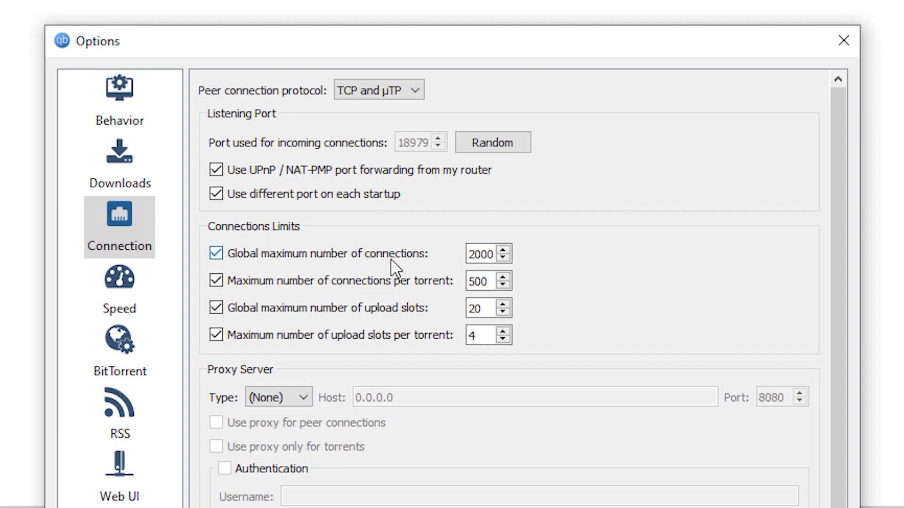
pyautogui.moveTo(475, 254); pyautogui.dragTo(444, 234)
pyautogui.scroll(-2, 612, 325)
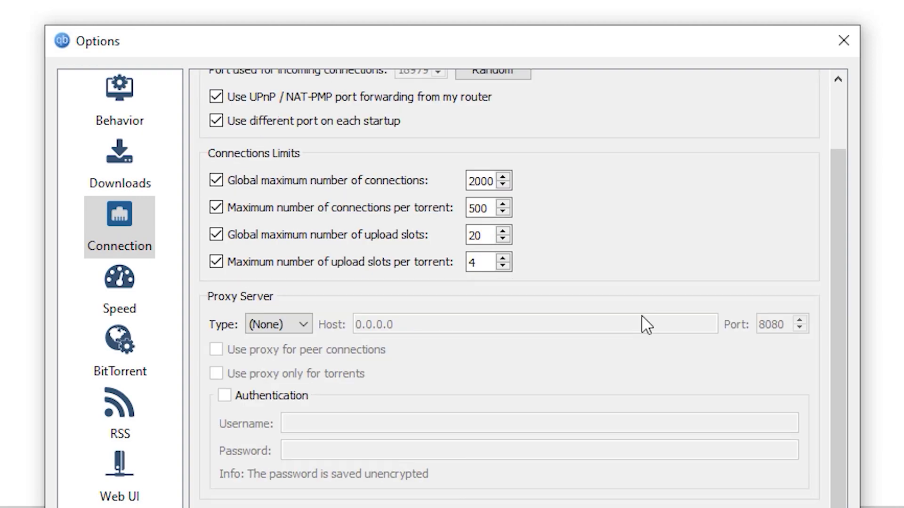
pyautogui.click(108, 282)
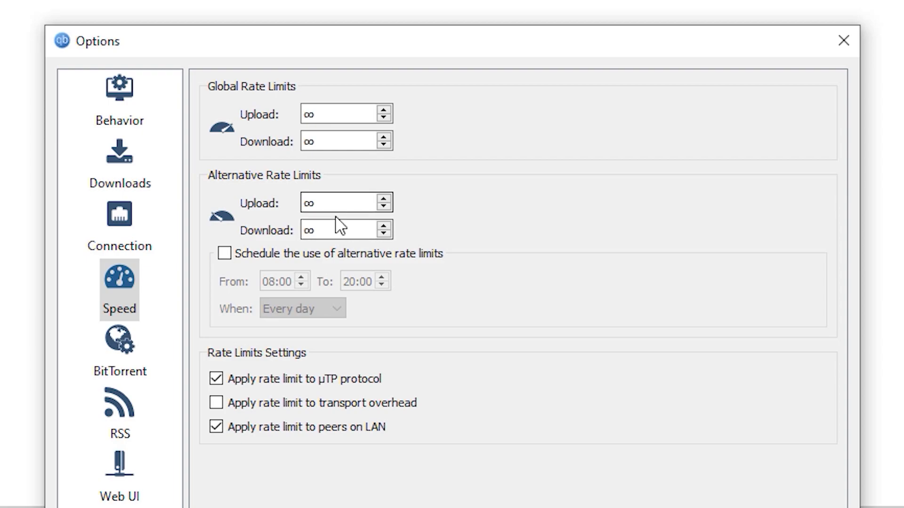
# Check the Speed limits are unlimited, then view the BitTorrent encryption mode choices
pyautogui.click(126, 347)
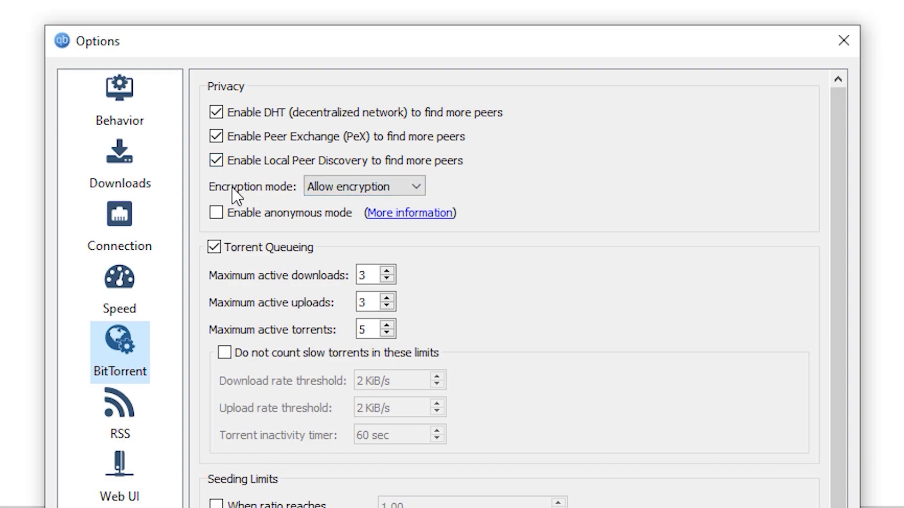
pyautogui.click(320, 187)
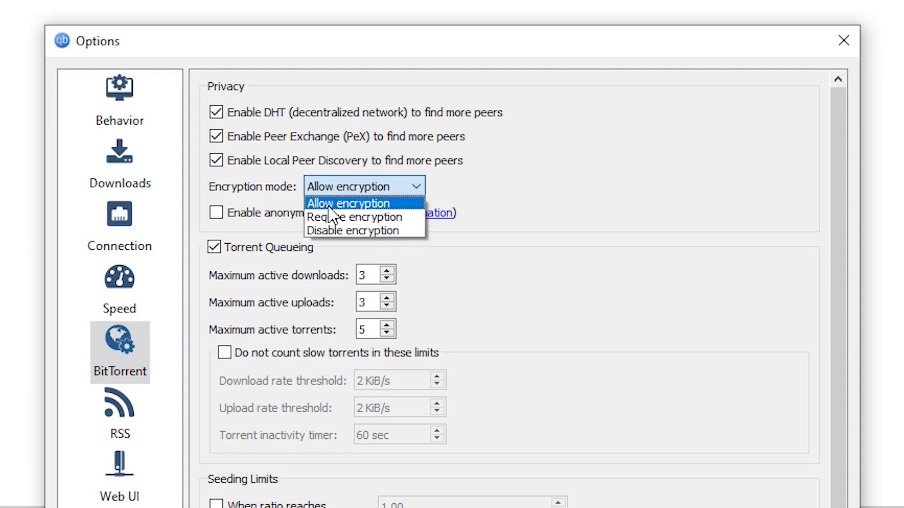
# Keep encryption allowed, set queue limits 3/3/5, and ignore slow torrents below 10 KiB/s both ways
pyautogui.click(328, 205)
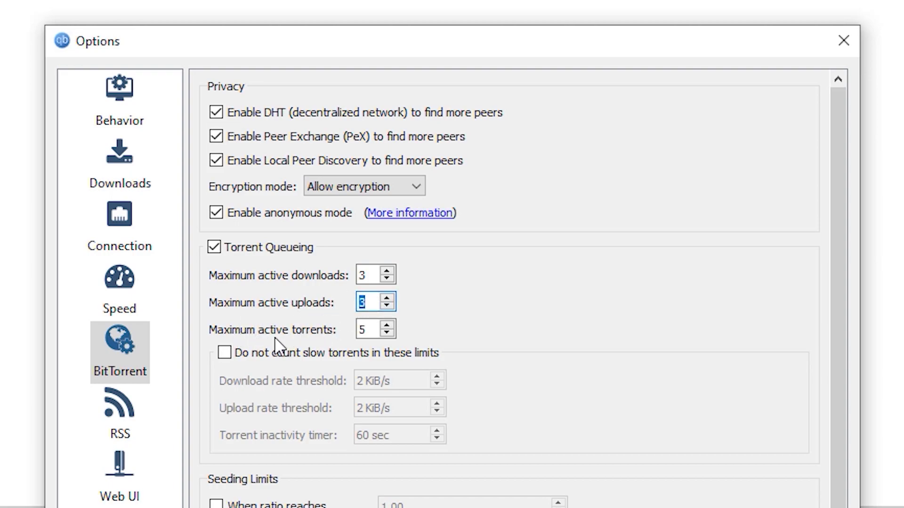
pyautogui.press('Tab')
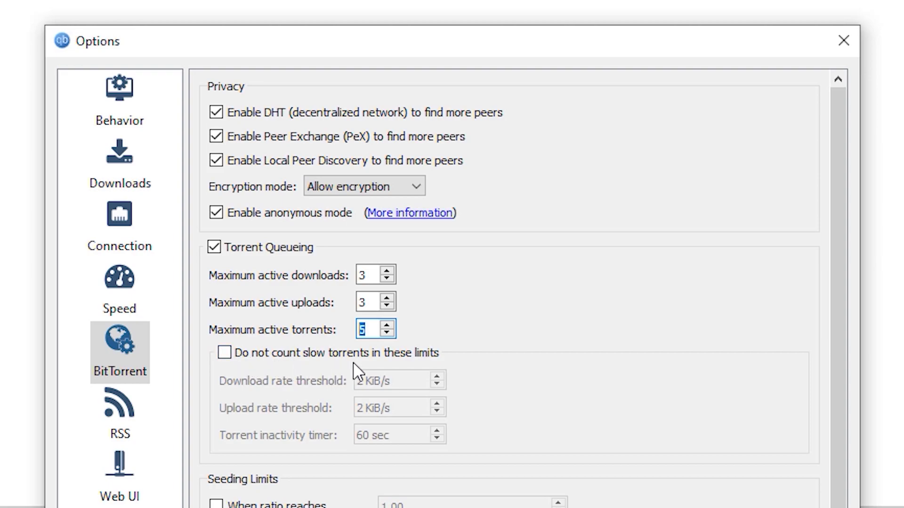
pyautogui.click(398, 357)
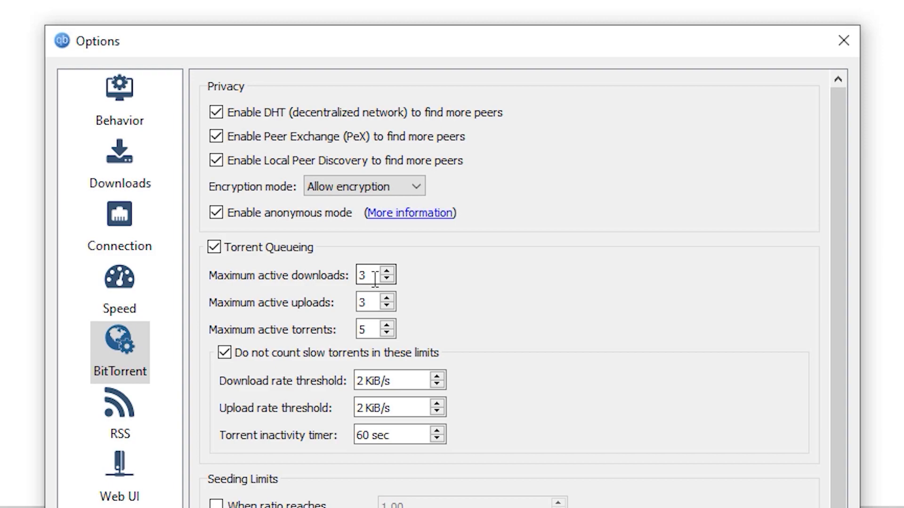
pyautogui.moveTo(392, 380); pyautogui.dragTo(332, 376)
pyautogui.write('10')
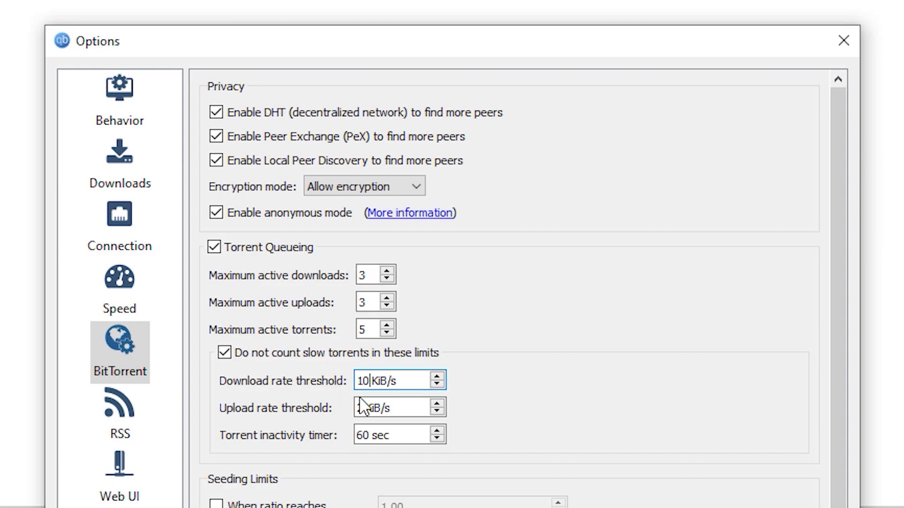
pyautogui.moveTo(393, 410); pyautogui.dragTo(332, 408)
pyautogui.write('10')
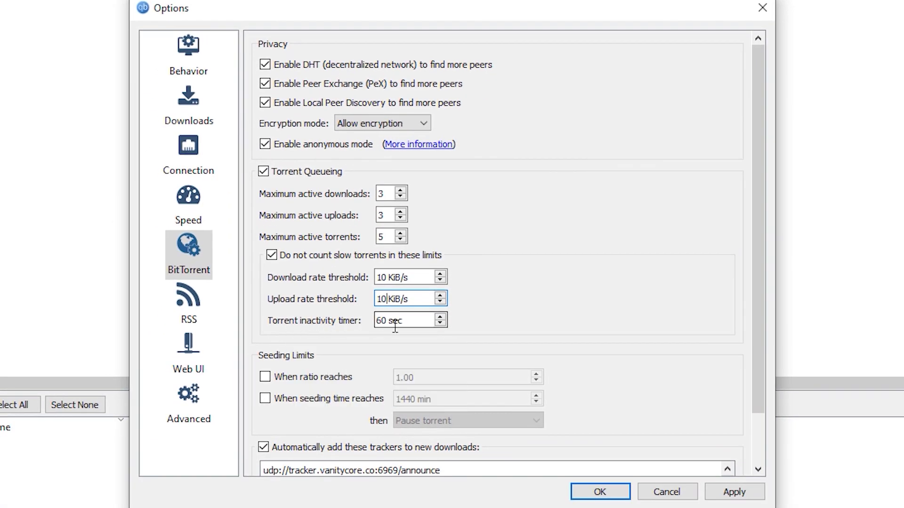
pyautogui.click(414, 320)
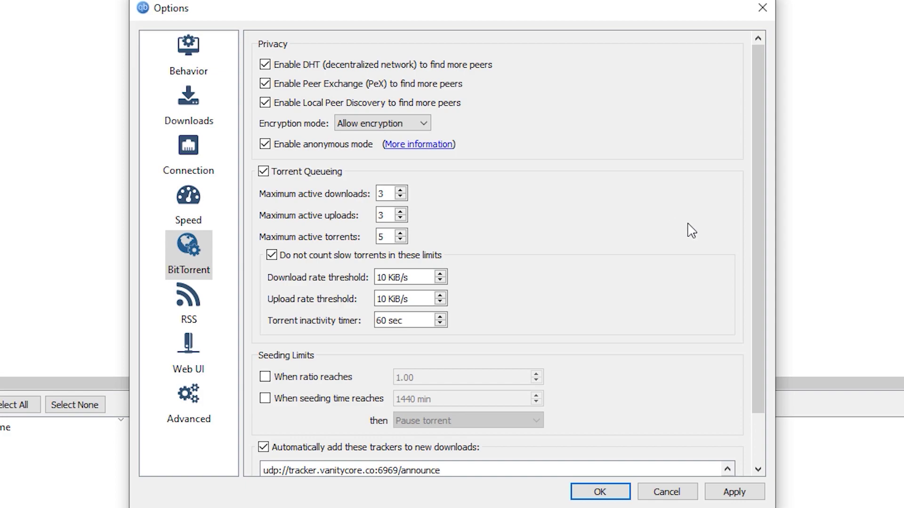
# Scroll to the automatically added trackers list and place the cursor on its empty last line
pyautogui.moveTo(759, 213); pyautogui.dragTo(754, 286)
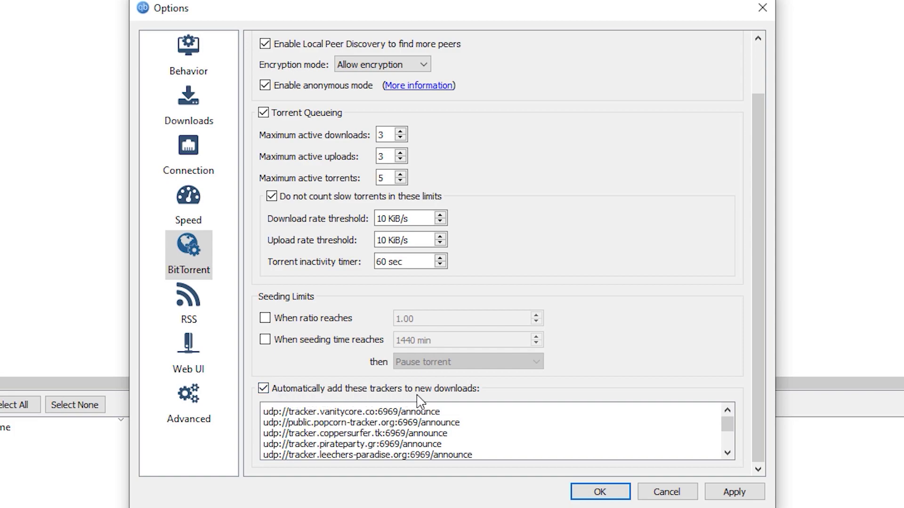
pyautogui.moveTo(727, 424); pyautogui.dragTo(726, 467)
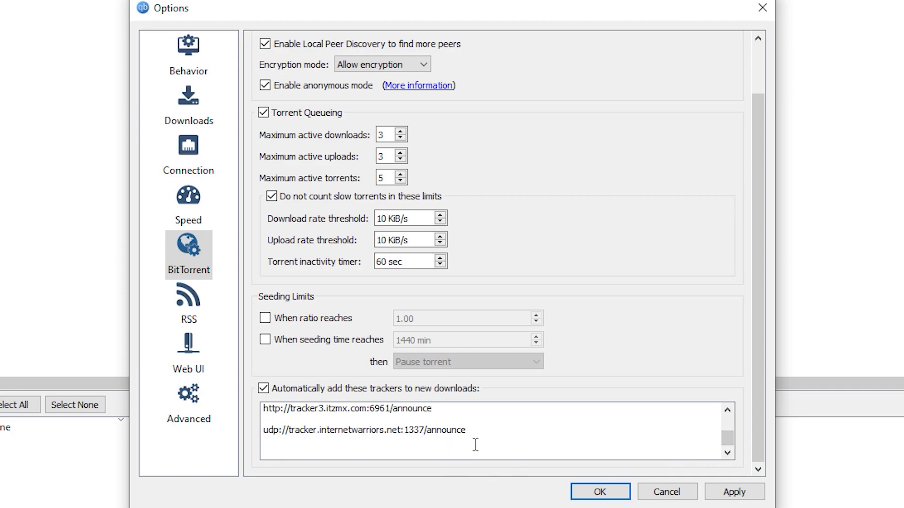
pyautogui.hotkey('ctrl', 'a')
pyautogui.scroll(2, 642, 428)
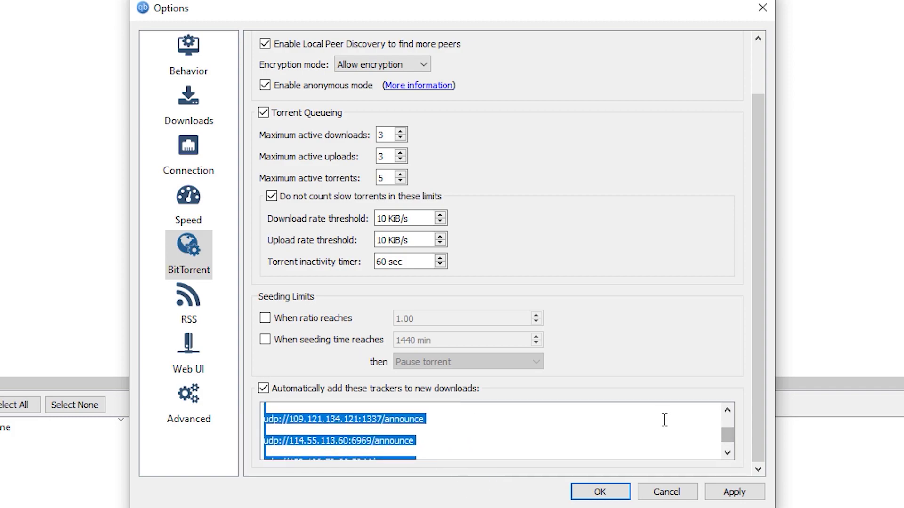
pyautogui.click(663, 420)
pyautogui.moveTo(727, 435); pyautogui.dragTo(727, 445)
pyautogui.click(569, 446)
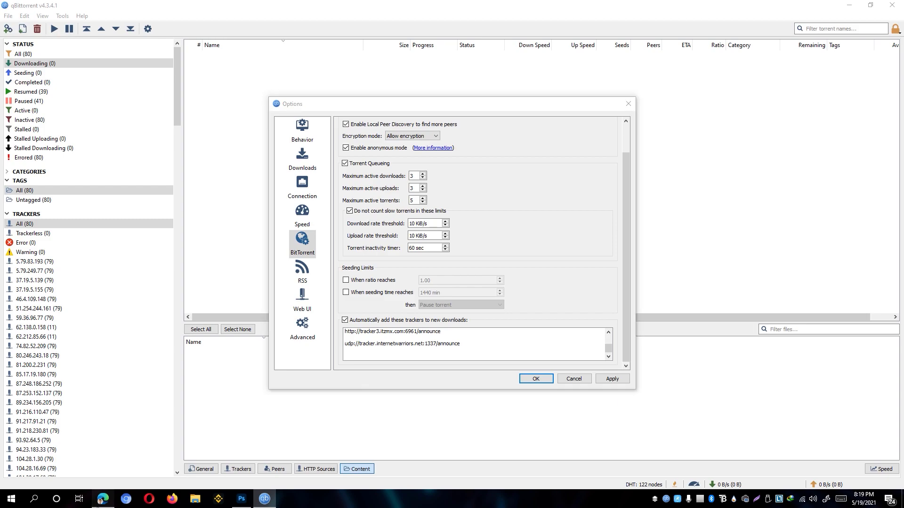
pyautogui.click(102, 498)
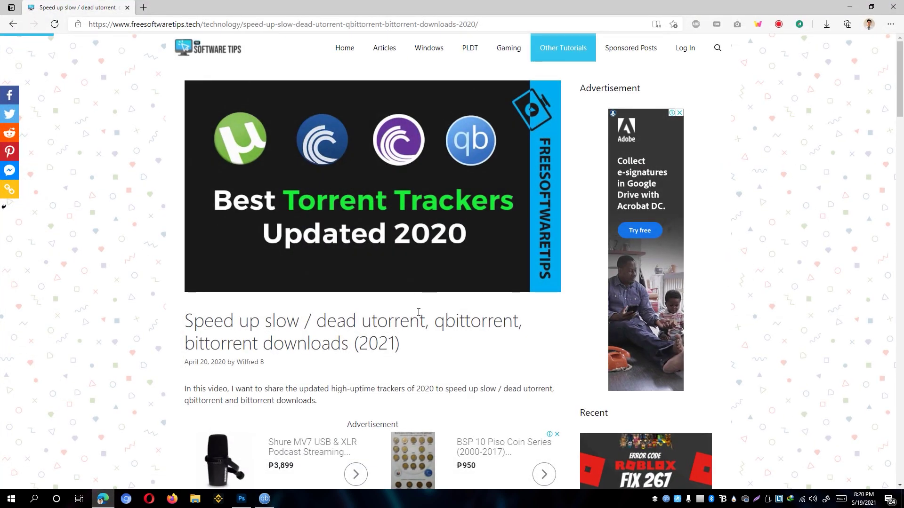
# Copy the article's full list of tracker URLs in Edge and return to qBittorrent
pyautogui.scroll(-20, 418, 312)
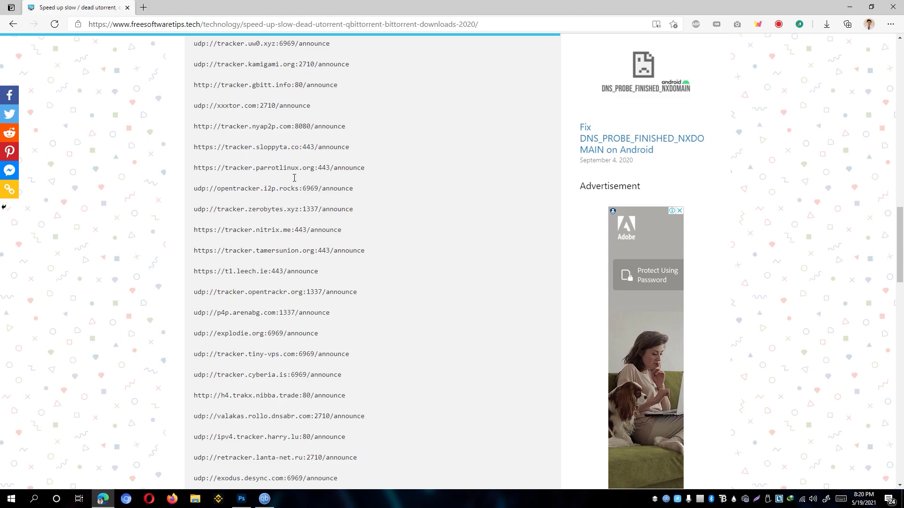
pyautogui.scroll(4, 294, 178)
pyautogui.moveTo(195, 206); pyautogui.dragTo(348, 197)
pyautogui.rightClick(332, 175)
pyautogui.click(358, 183)
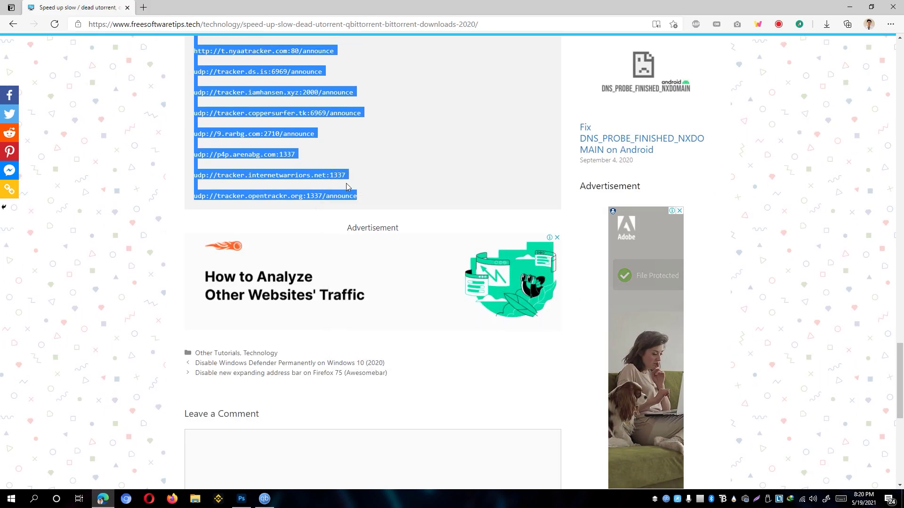
pyautogui.hotkey('alt', 'Tab')
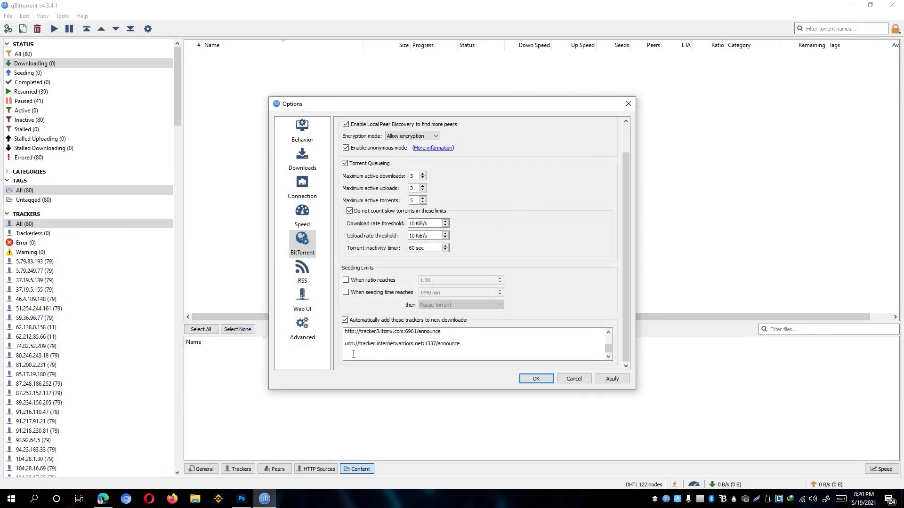
# Paste the copied trackers, set Advanced process memory priority to Normal, and apply the settings
pyautogui.rightClick(395, 357)
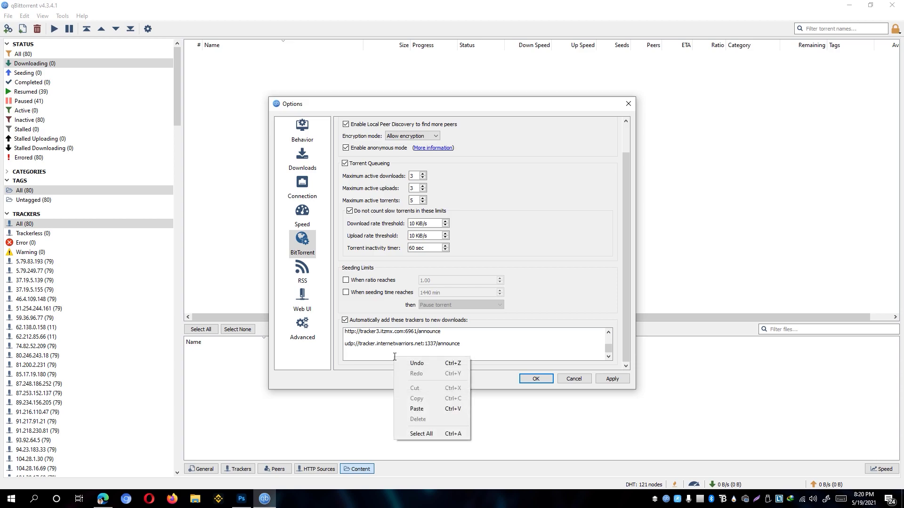
pyautogui.click(423, 407)
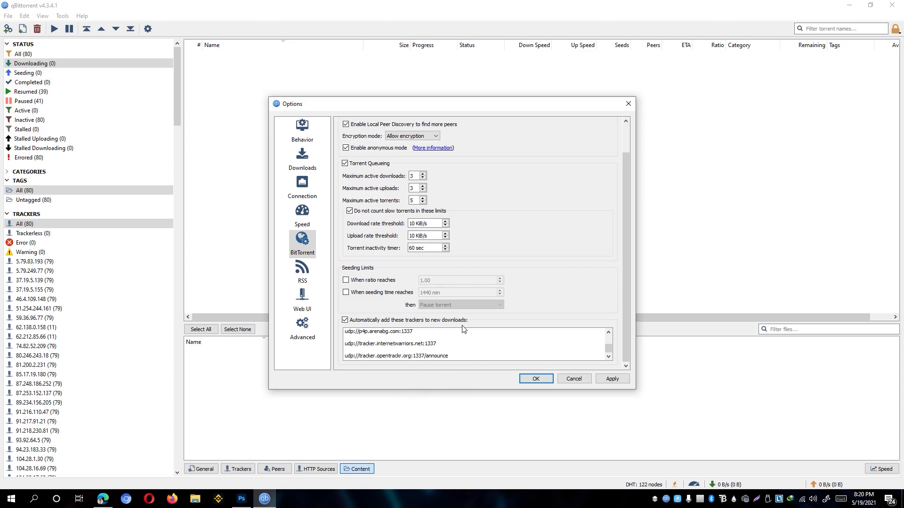
pyautogui.click(301, 335)
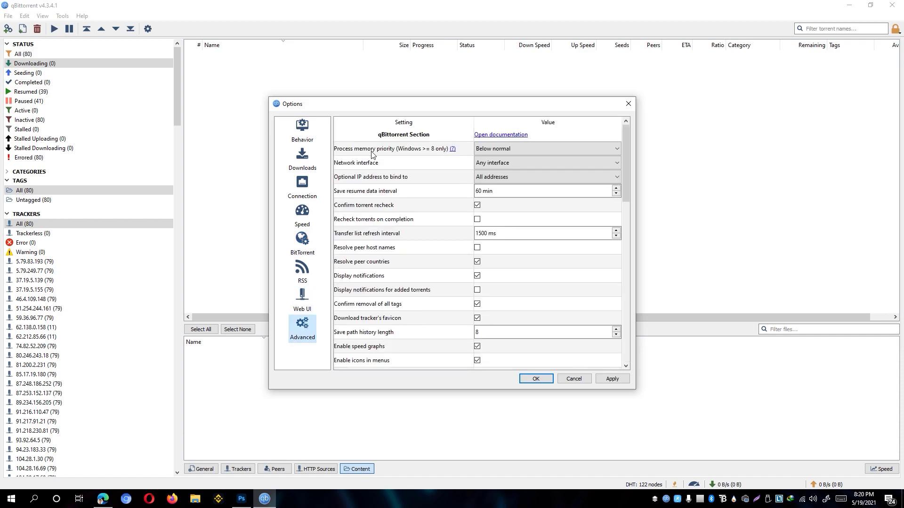
pyautogui.click(489, 150)
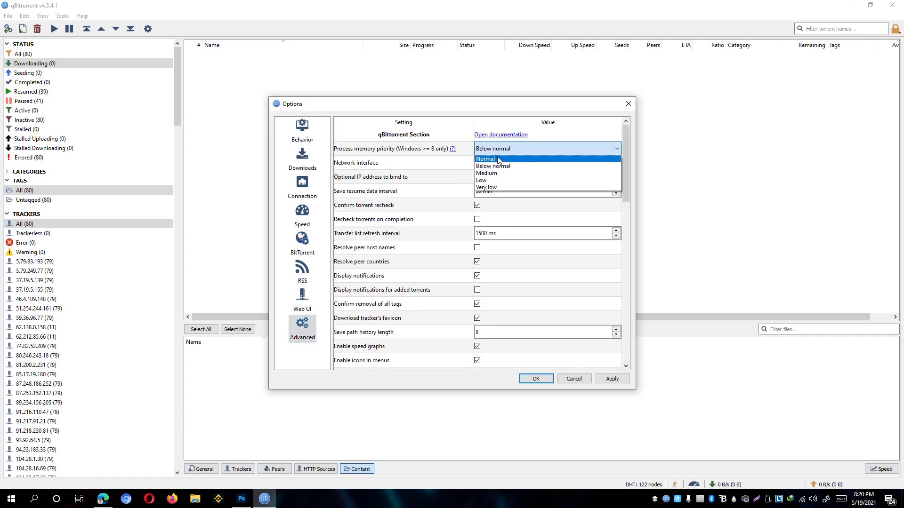
pyautogui.click(490, 156)
pyautogui.moveTo(629, 171); pyautogui.dragTo(618, 321)
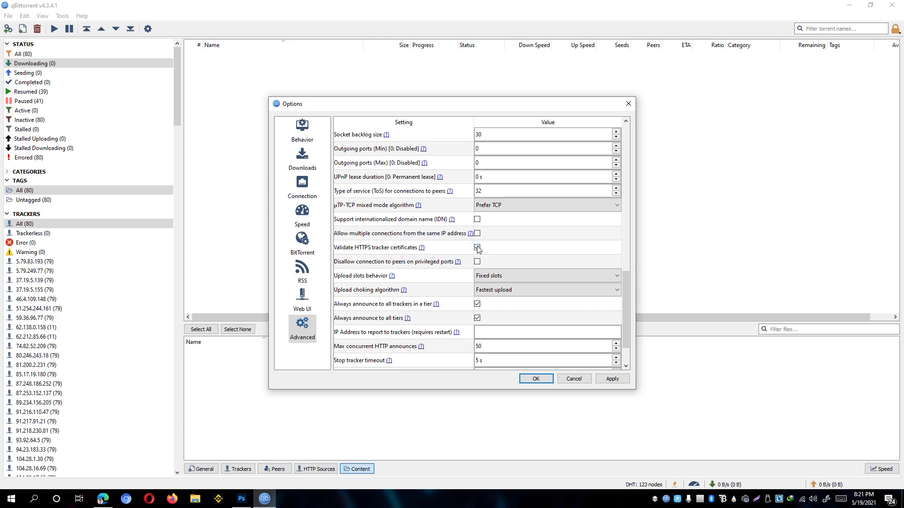
pyautogui.click(612, 379)
# Confirm the tuned Options with OK and exit qBittorrent to the desktop
pyautogui.click(540, 381)
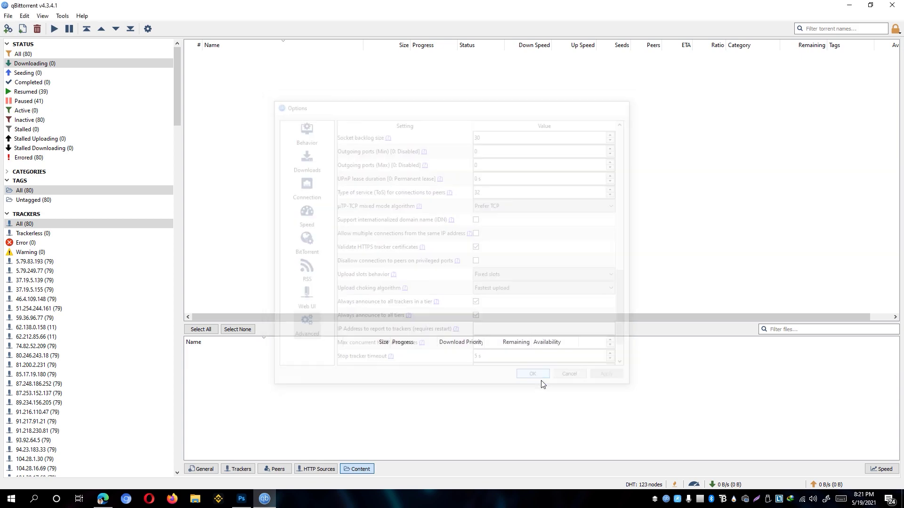
pyautogui.click(892, 6)
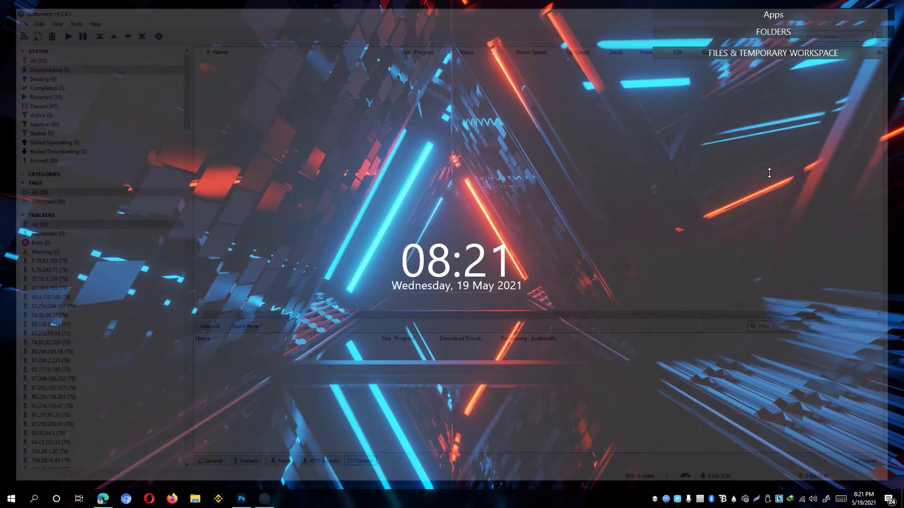